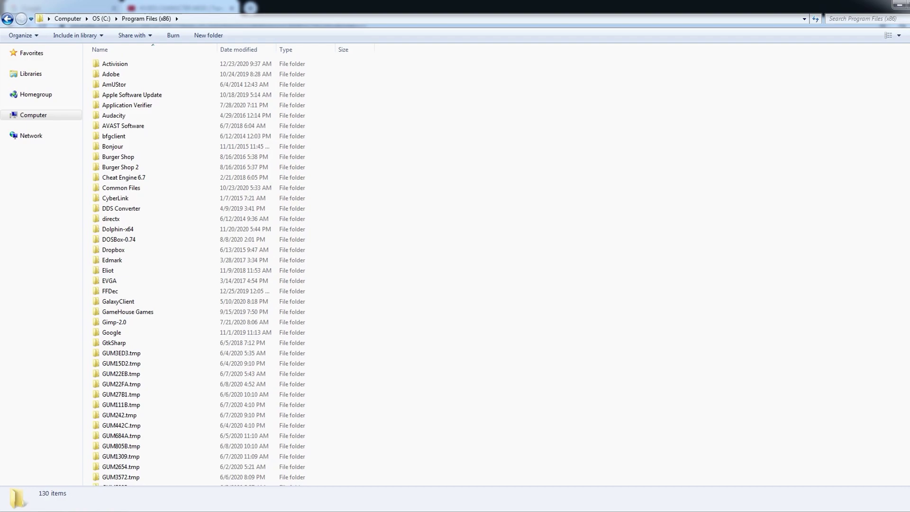
Scroll down in C:\Program Files (x86) until the Steam folder is visible.
scroll(227, 270, down, 15)
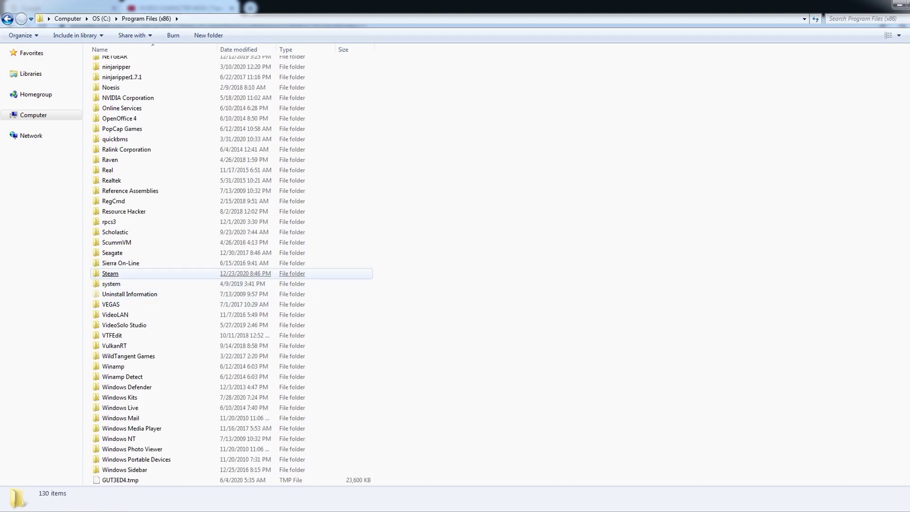
Go into Steam\SteamApps\common\Transformers War for Cybertron\Binaries.
click(110, 274)
double_click(109, 274)
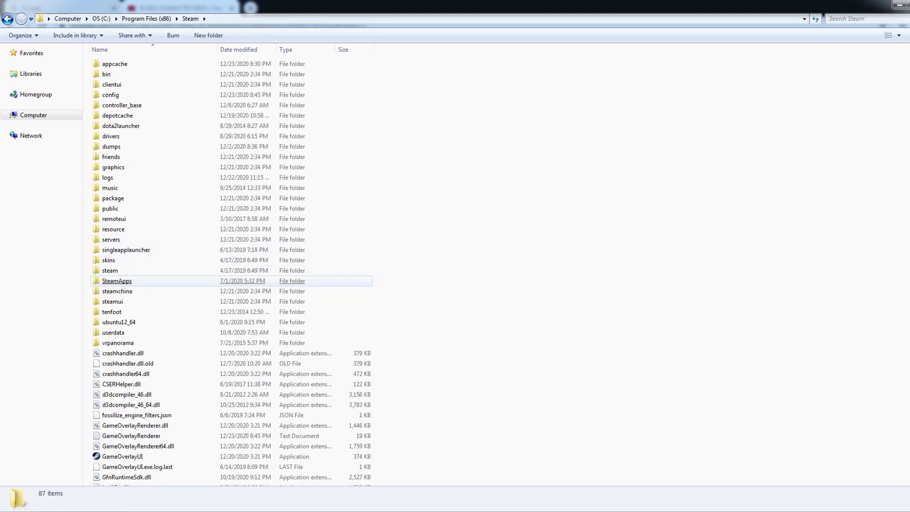
double_click(117, 280)
double_click(114, 63)
double_click(329, 147)
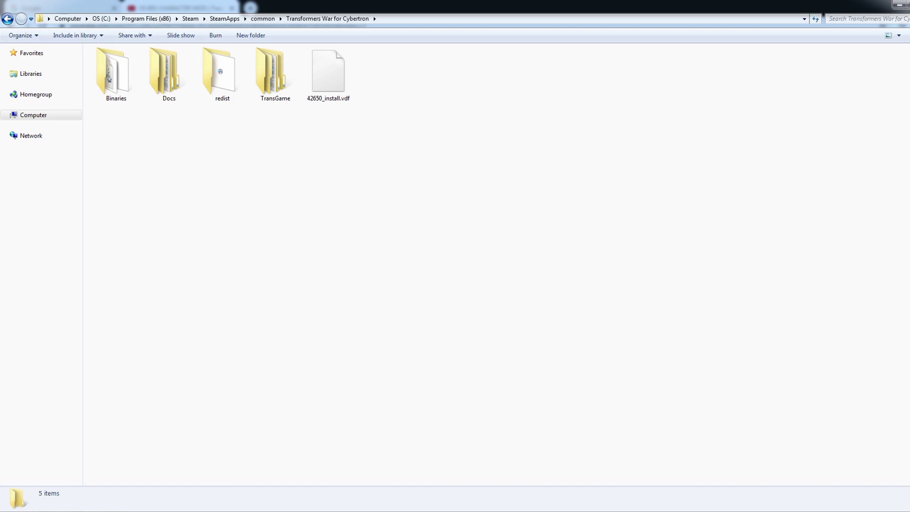
double_click(114, 71)
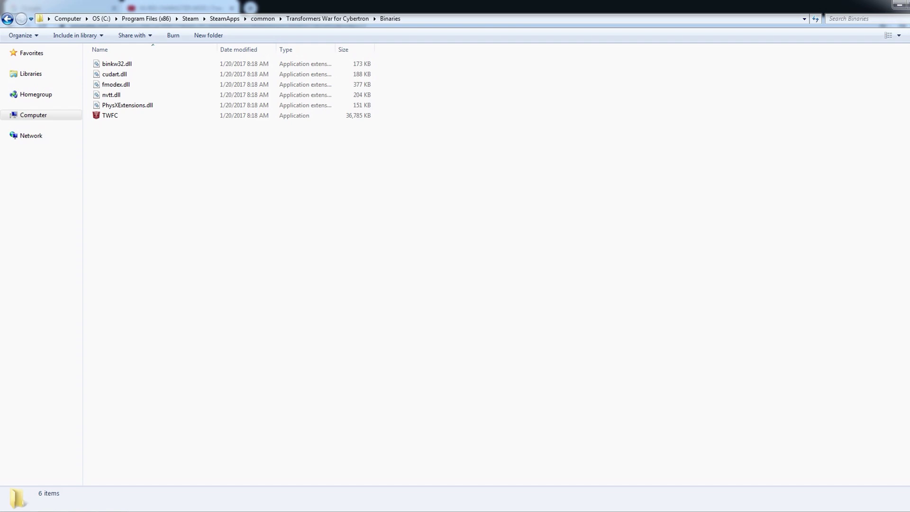
Rename the TWFC game executable to TWFC2.
click(110, 115)
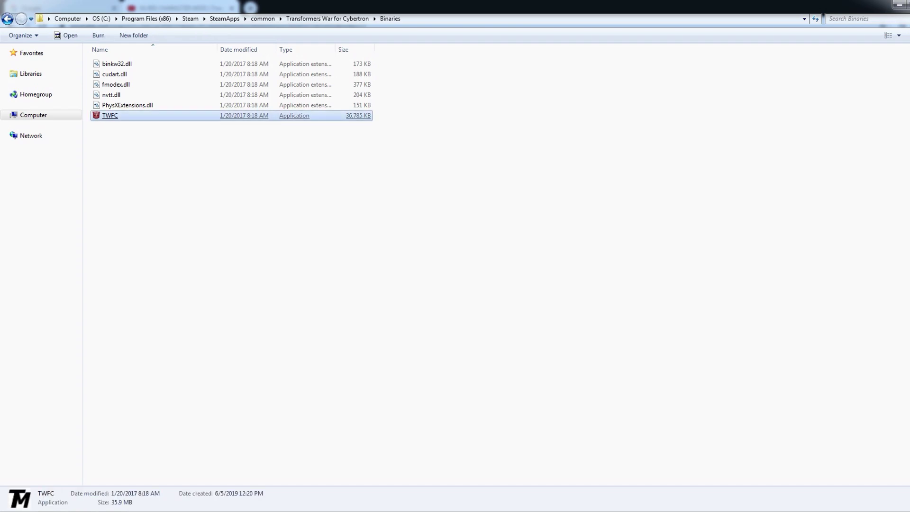
right_click(100, 116)
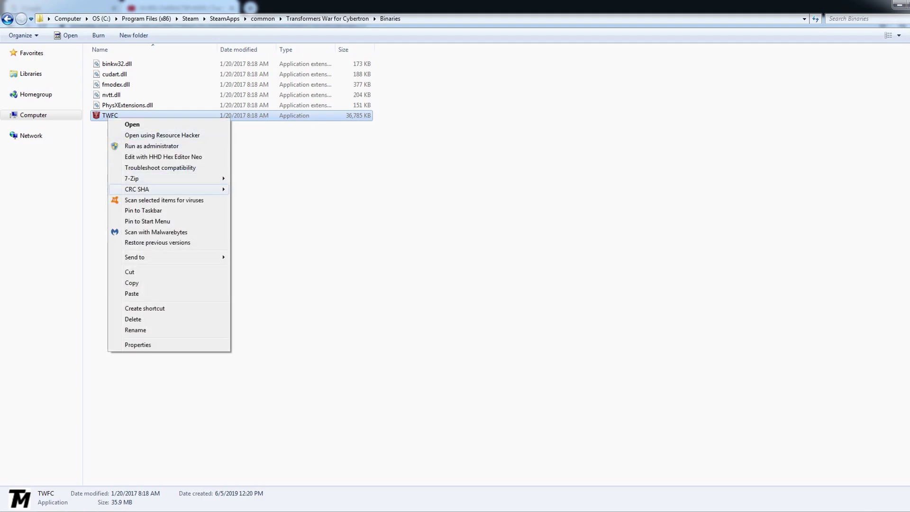
click(116, 330)
text(2)
key(Return)
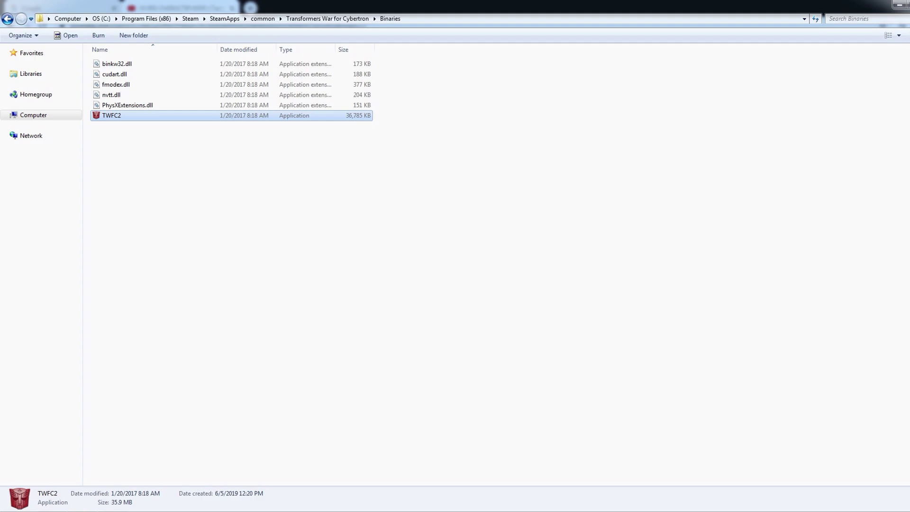
Paste Texmod into the Binaries folder and rename it TWFC.
key(ctrl+v)
right_click(116, 127)
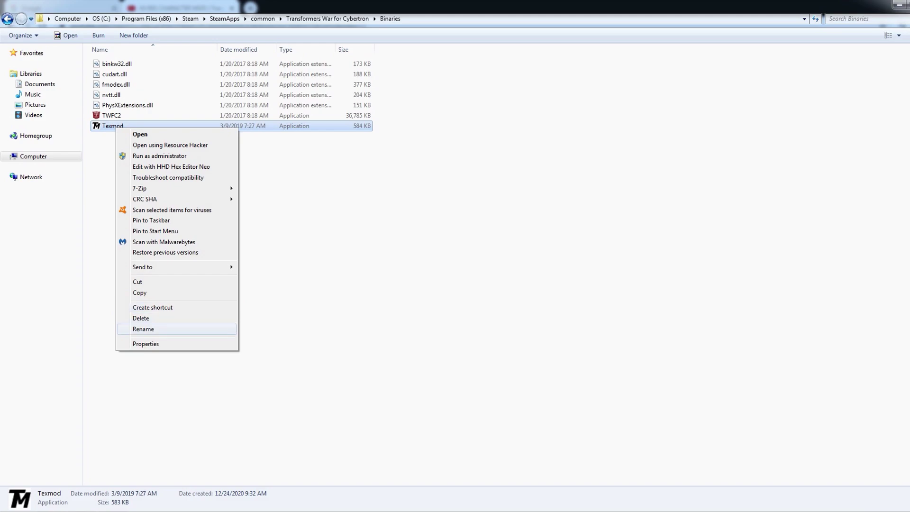
key(Return)
text(TWF)
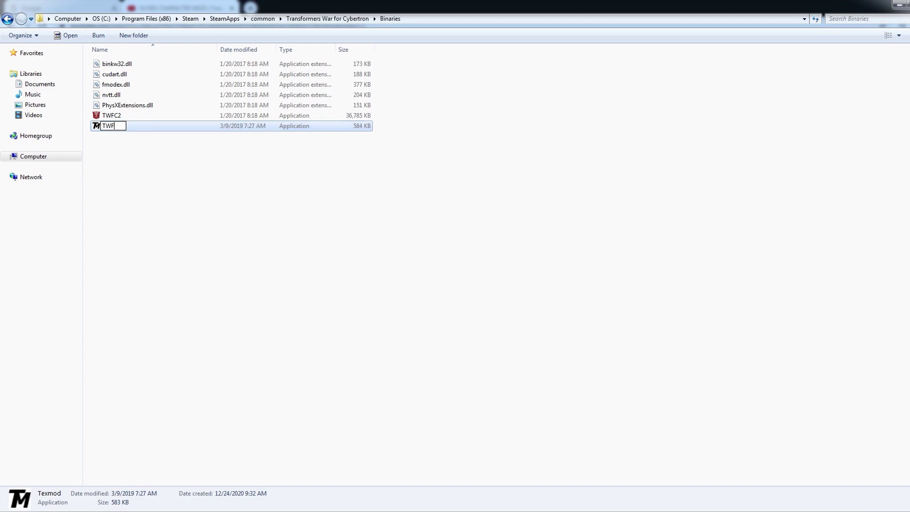
text(C)
key(Return)
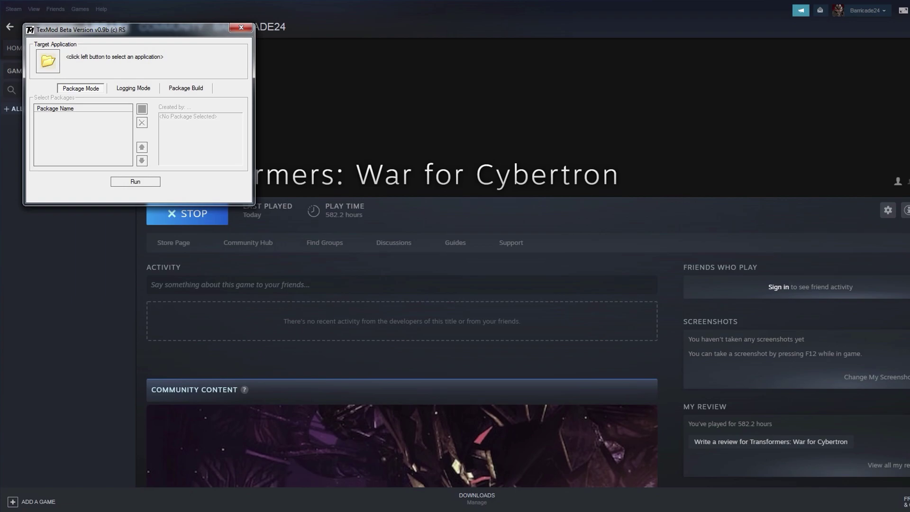
Set TWFC2 from the Binaries folder as Texmod's target application.
click(47, 61)
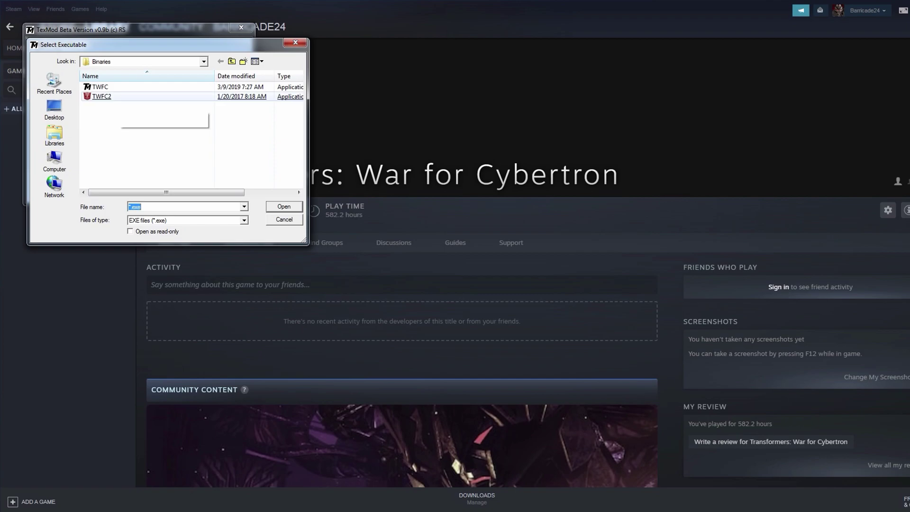
click(101, 96)
key(Return)
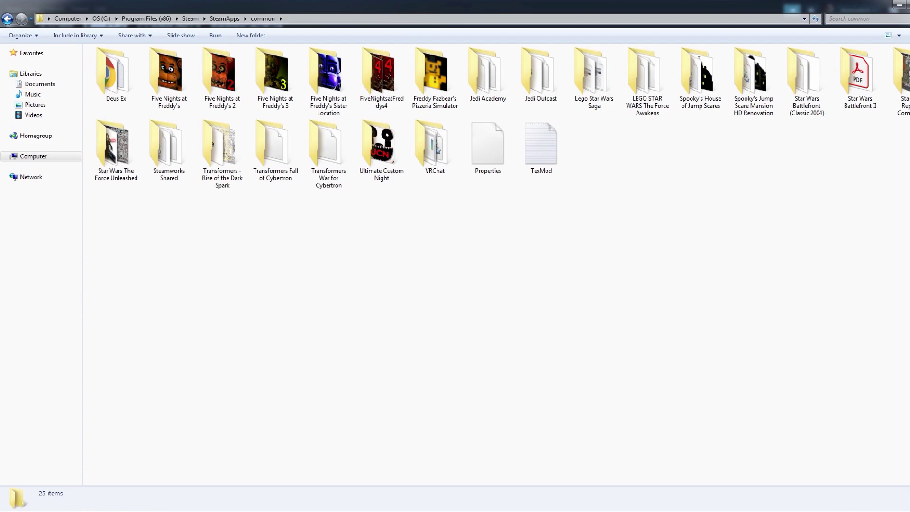
In Transformers Fall of Cybertron\Binaries, rename the TFOC executable to TFOC2.
double_click(275, 147)
double_click(114, 75)
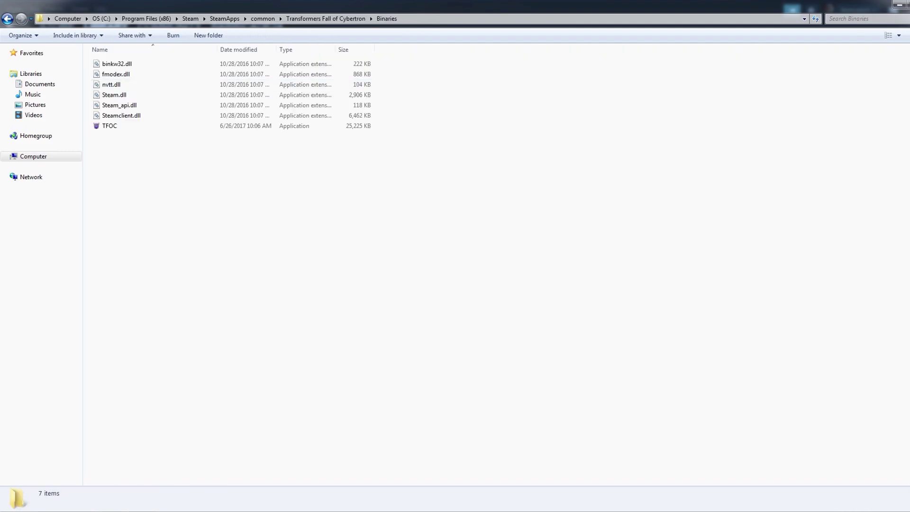
click(110, 126)
right_click(102, 126)
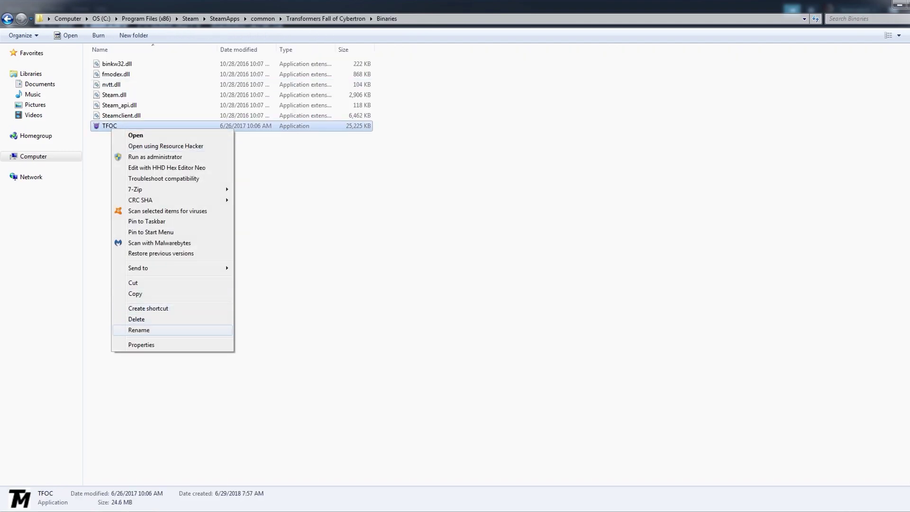
click(139, 329)
text(2)
key(Return)
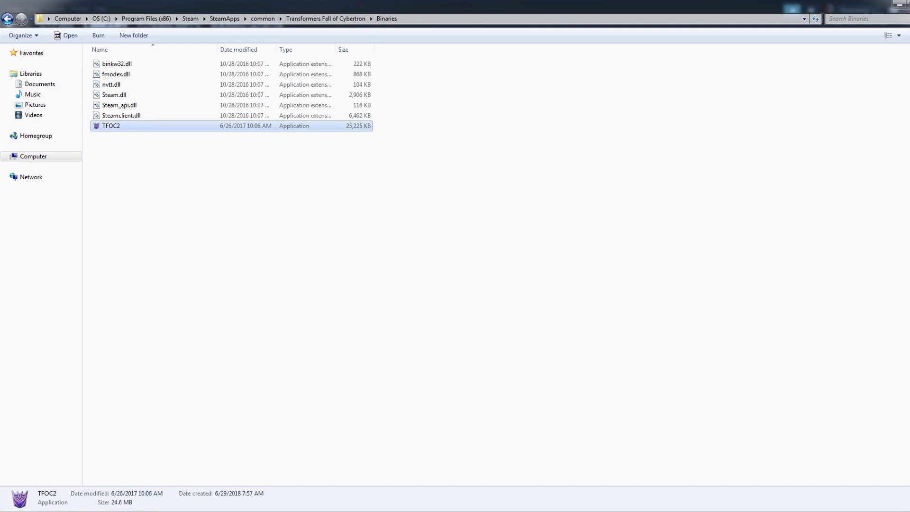
Paste Texmod into the Fall of Cybertron Binaries folder and rename it TFOC.
right_click(129, 201)
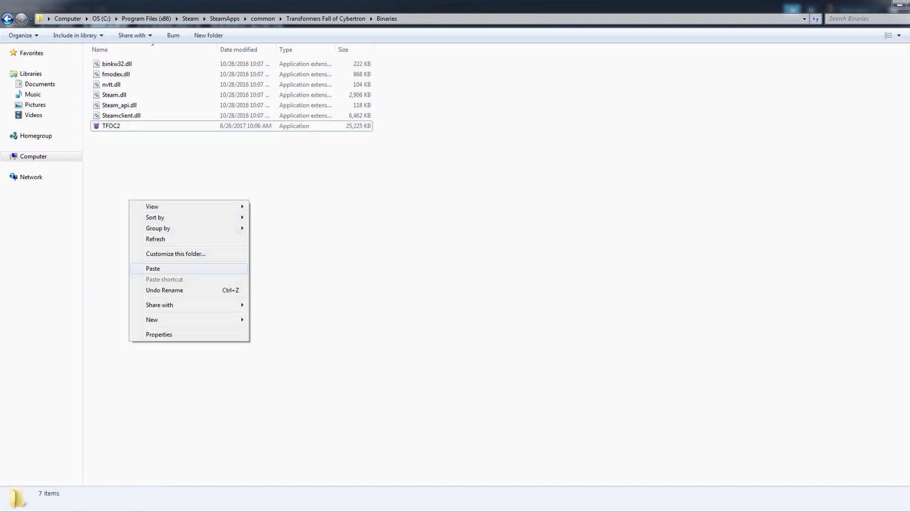
click(157, 269)
right_click(110, 136)
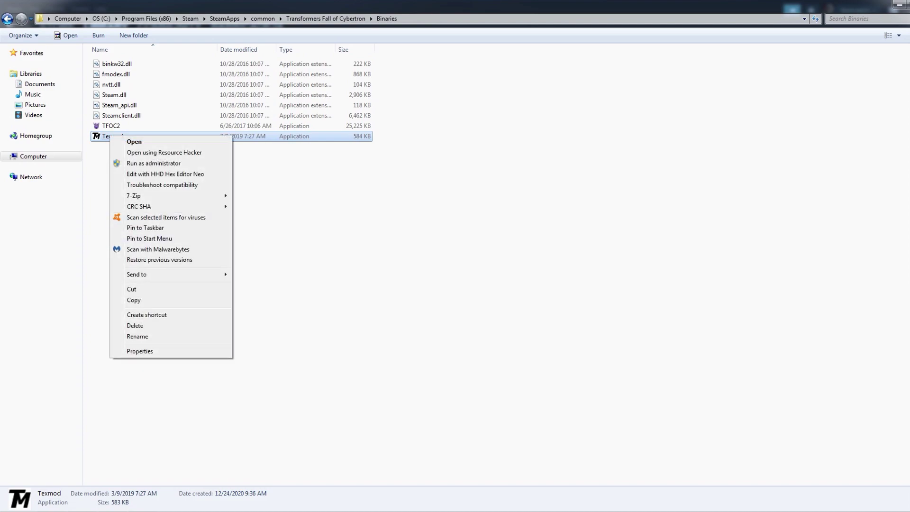
click(138, 336)
text(TFOC)
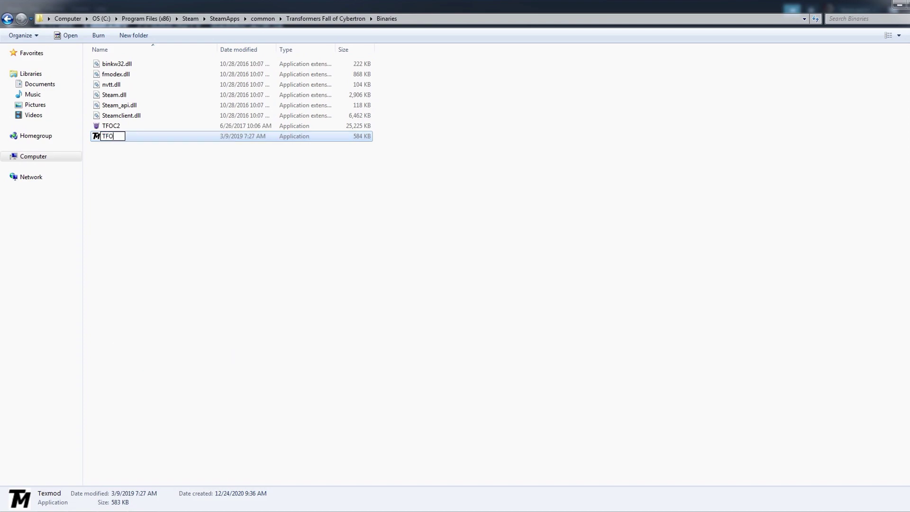
key(Return)
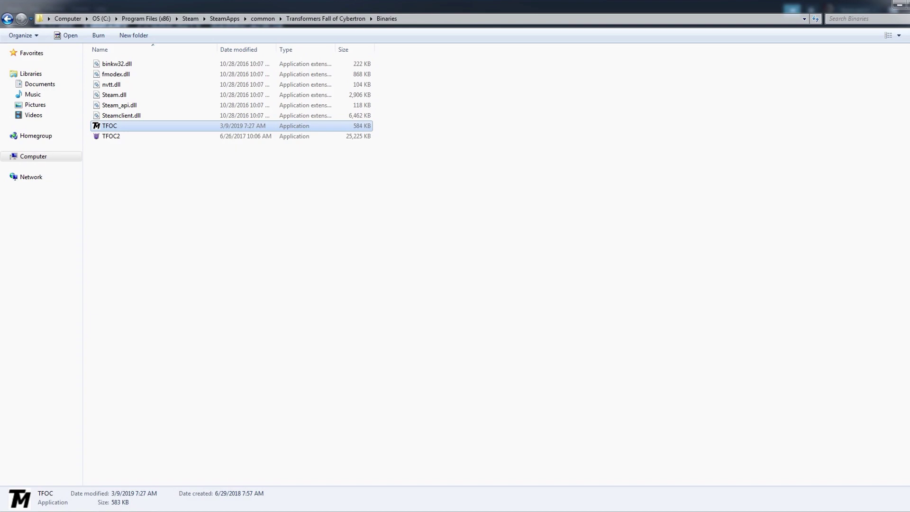
Copy the three save files from the TransGame\SaveData folder.
click(326, 19)
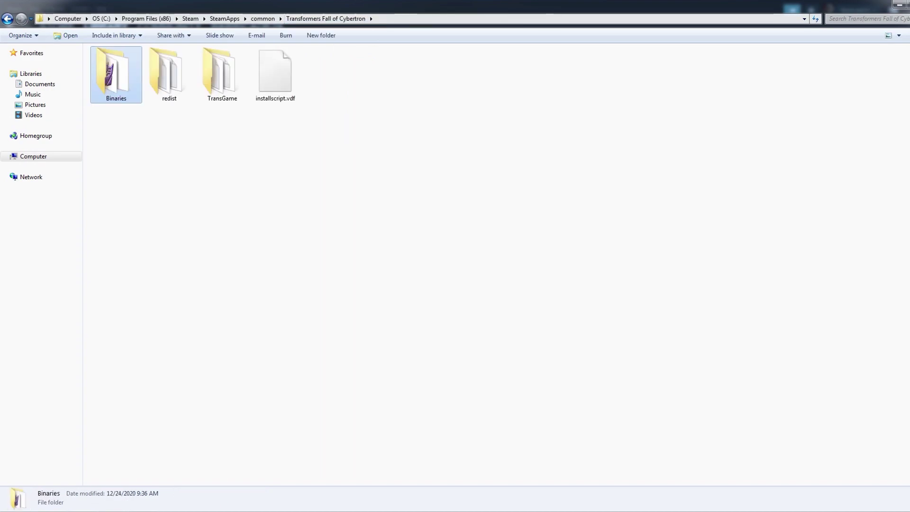
double_click(221, 73)
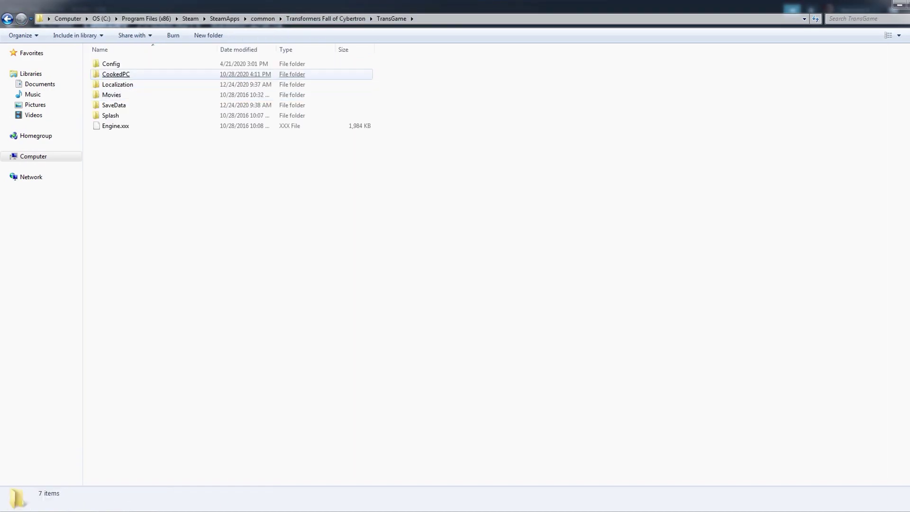
double_click(125, 106)
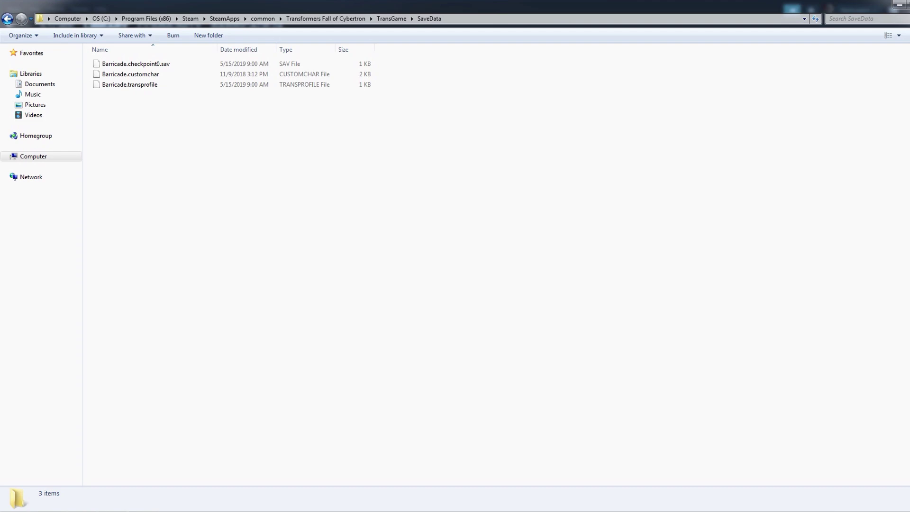
drag(213, 163, 121, 66)
right_click(121, 66)
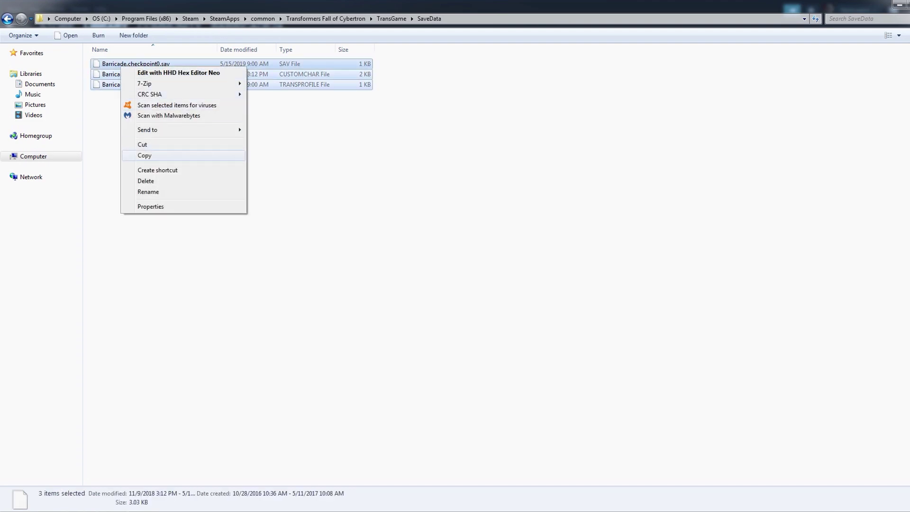
click(145, 156)
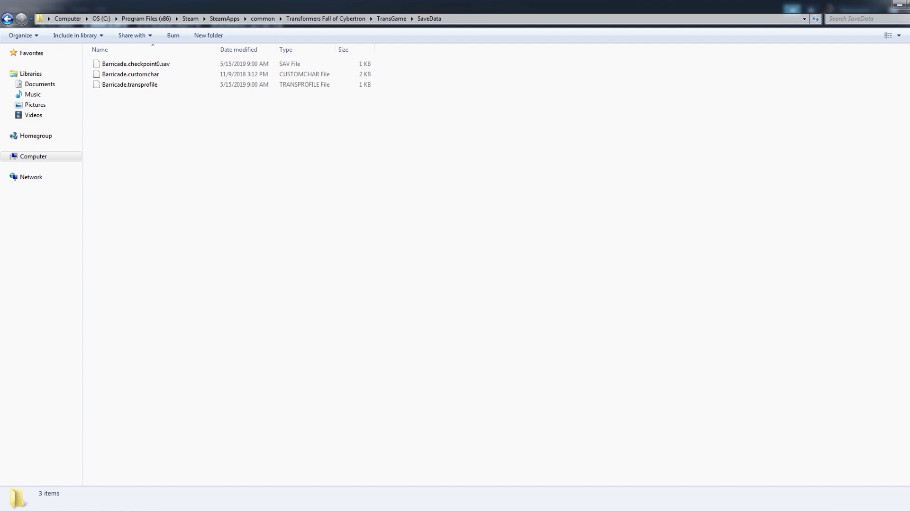
Return to Documents\My Games\Transformers\TransGame, showing Logs and SaveData.
key(ctrl+a)
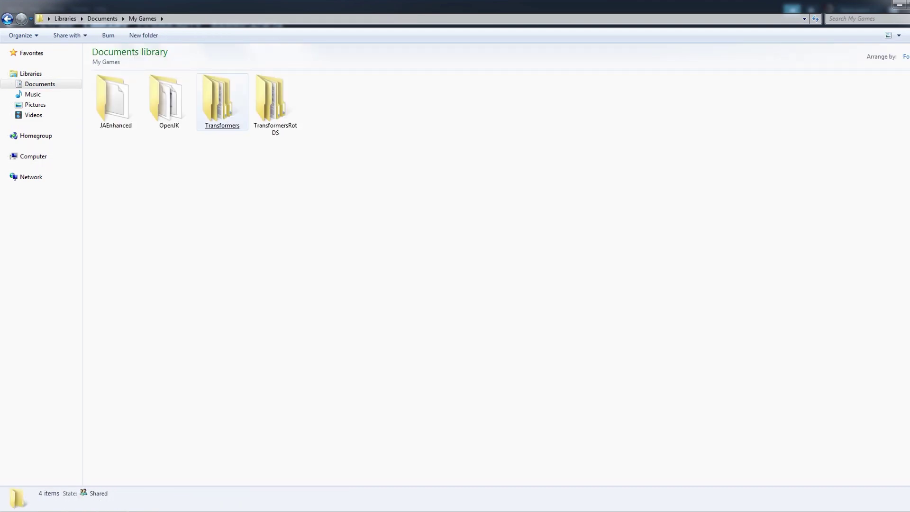
click(222, 102)
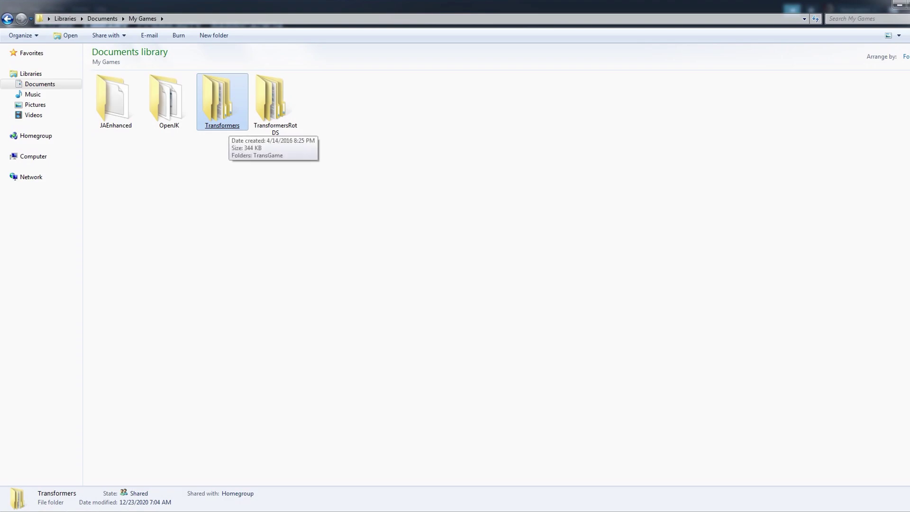
click(222, 102)
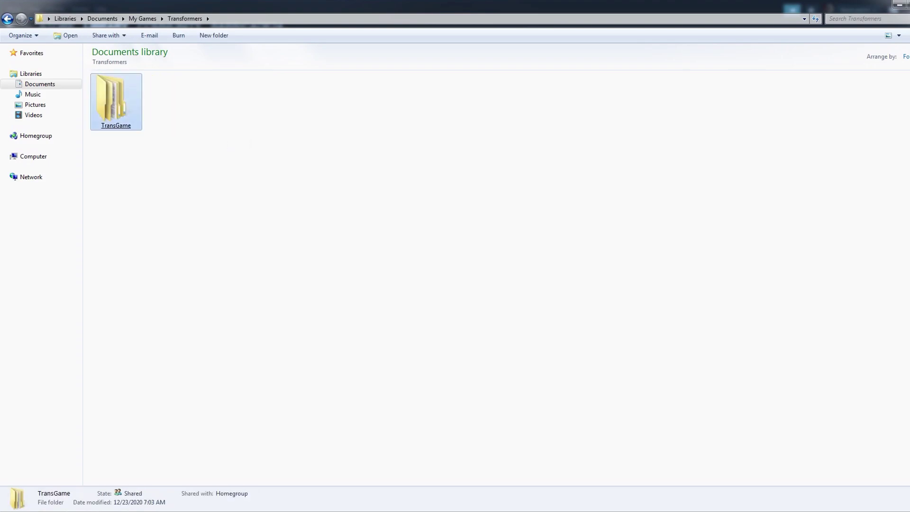
click(116, 102)
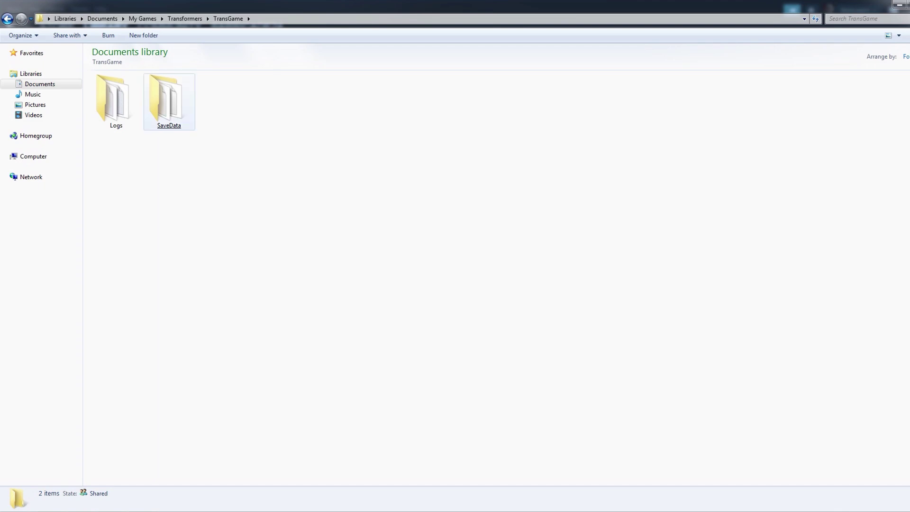
click(169, 119)
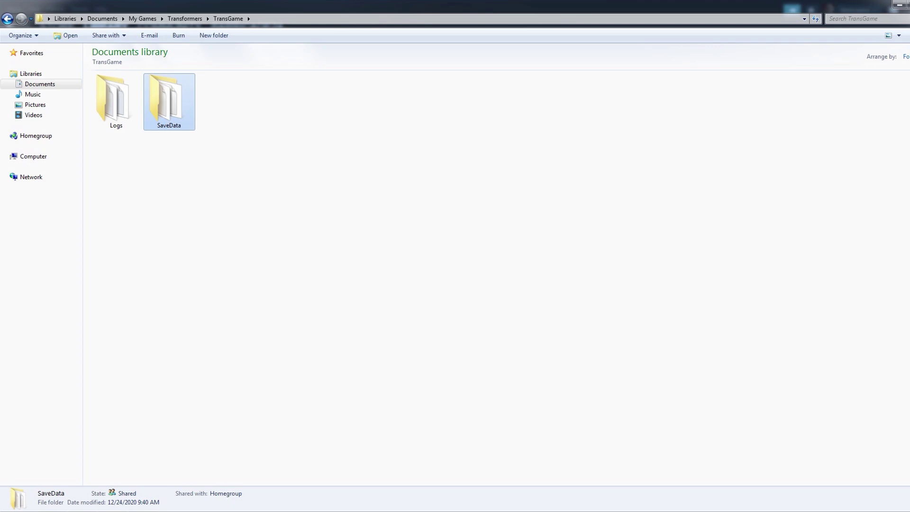
right_click(234, 182)
Create a folder named FOC in TransGame and paste the copied saves into it.
mouse_move(265, 320)
click(351, 324)
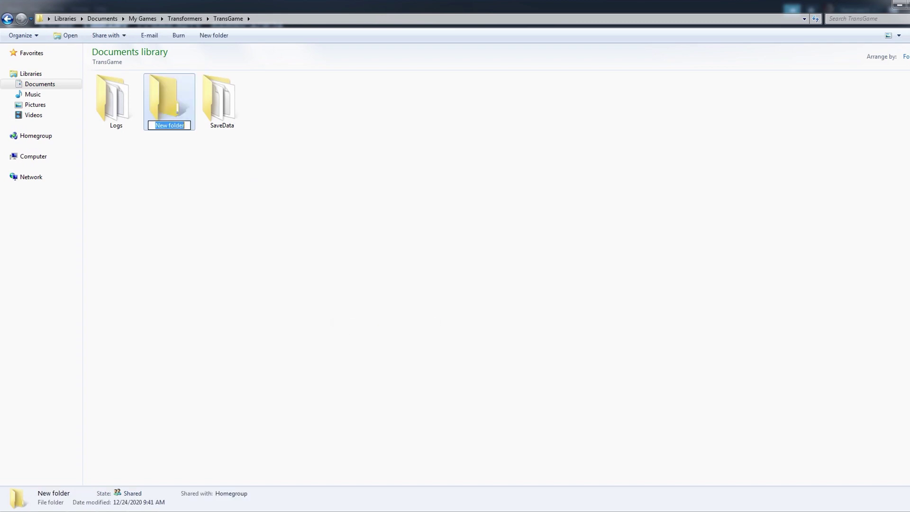
text(FOC)
key(Return)
key(Return)
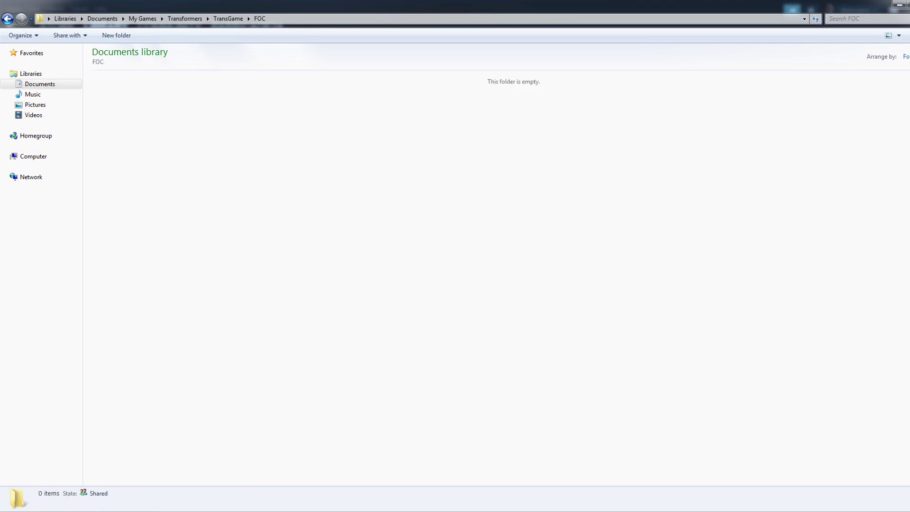
key(ctrl+v)
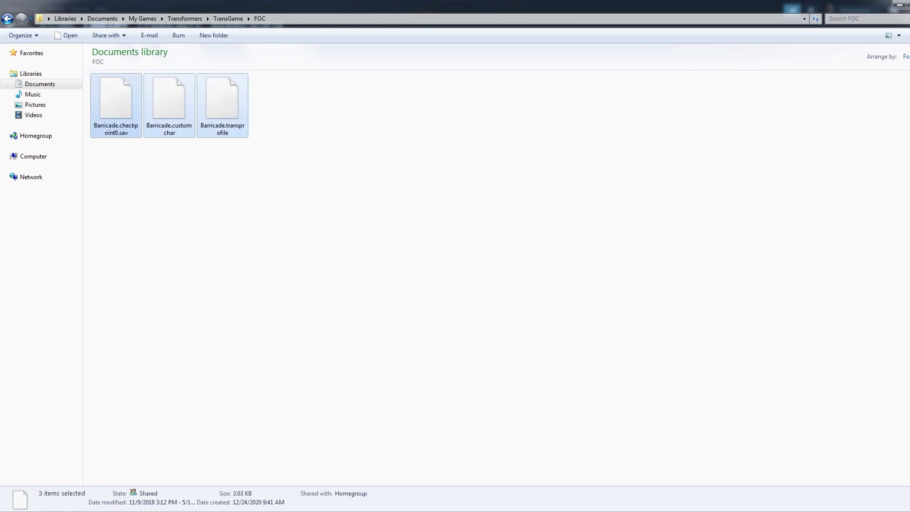
Select the four Barricade save files in SaveData.
click(7, 18)
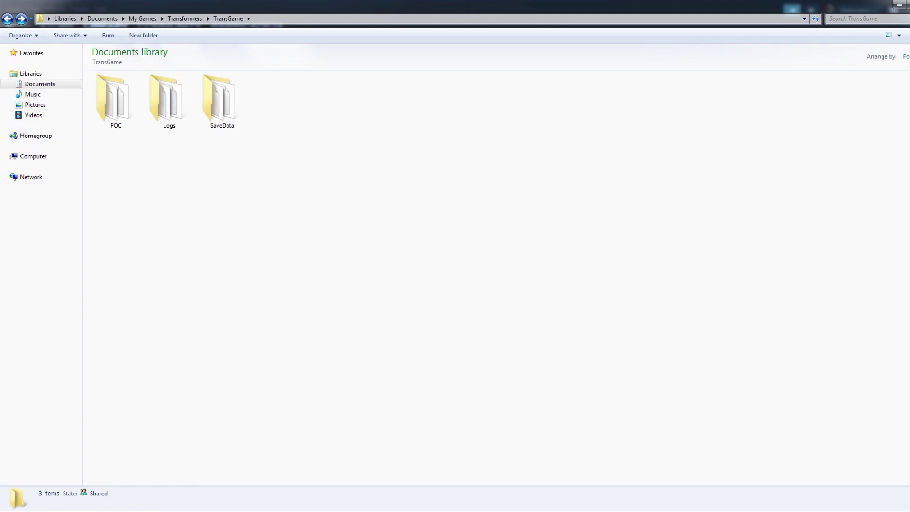
double_click(218, 99)
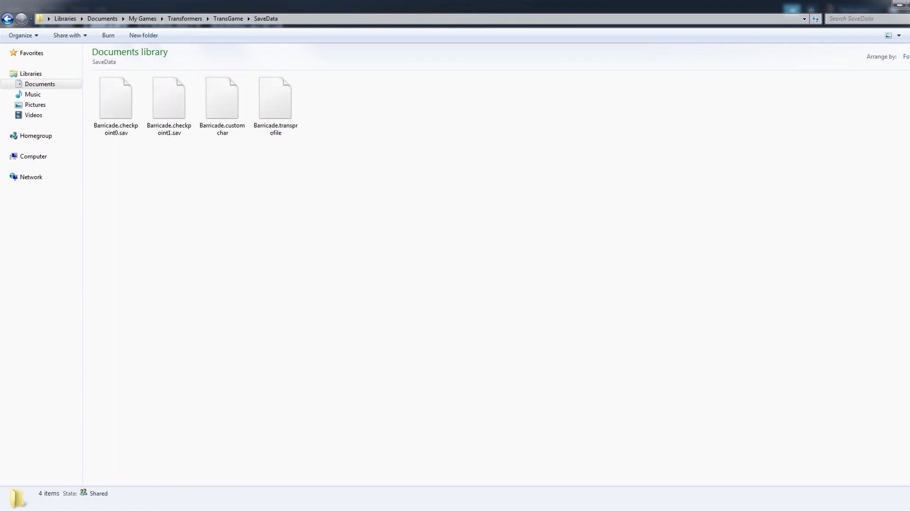
drag(352, 204, 109, 111)
click(7, 18)
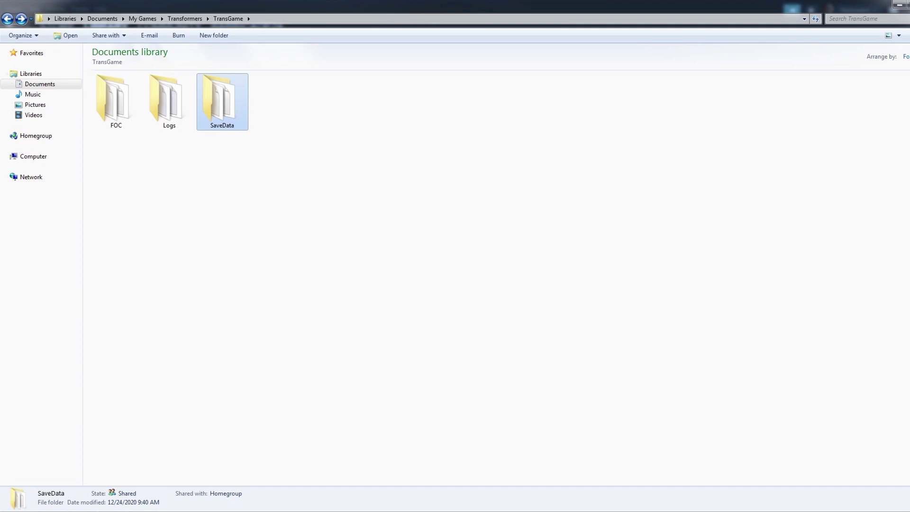
Create a folder named WFC in TransGame and paste the save files into it.
right_click(260, 193)
mouse_move(289, 333)
click(380, 332)
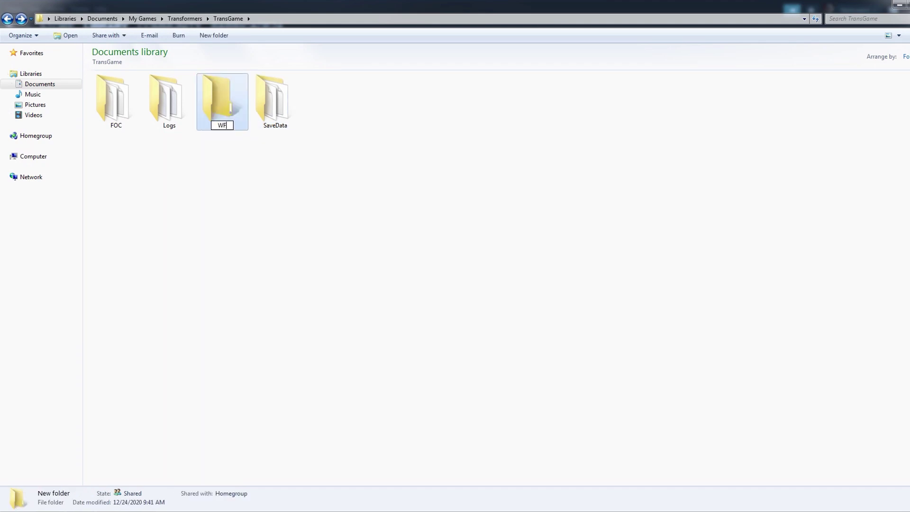
text(C)
key(Return)
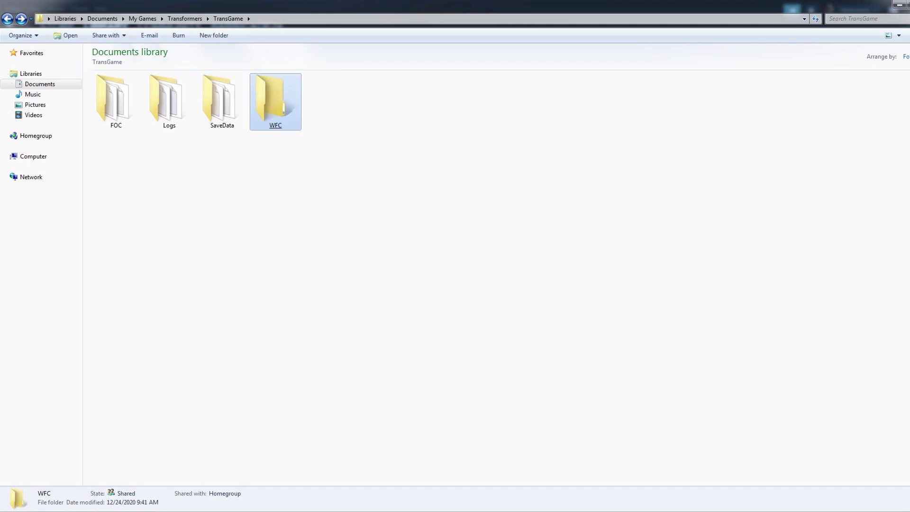
key(Return)
key(ctrl+v)
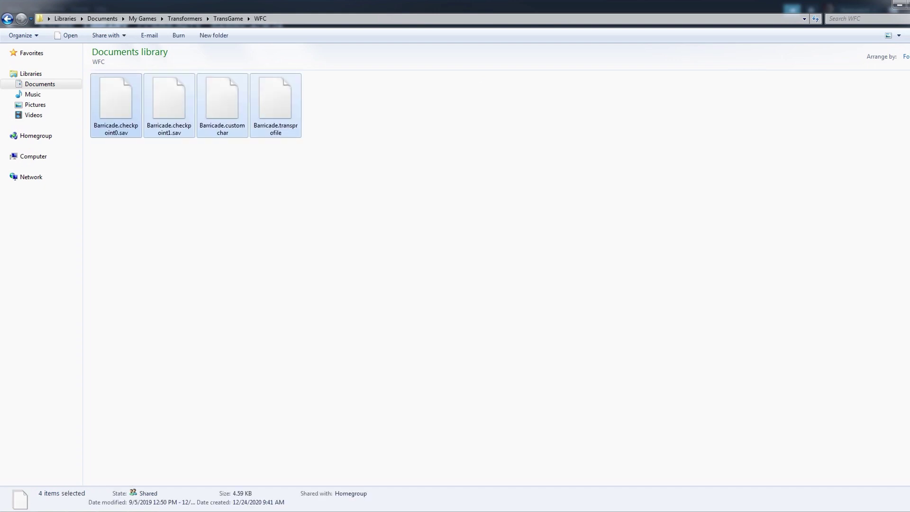
key(BackSpace)
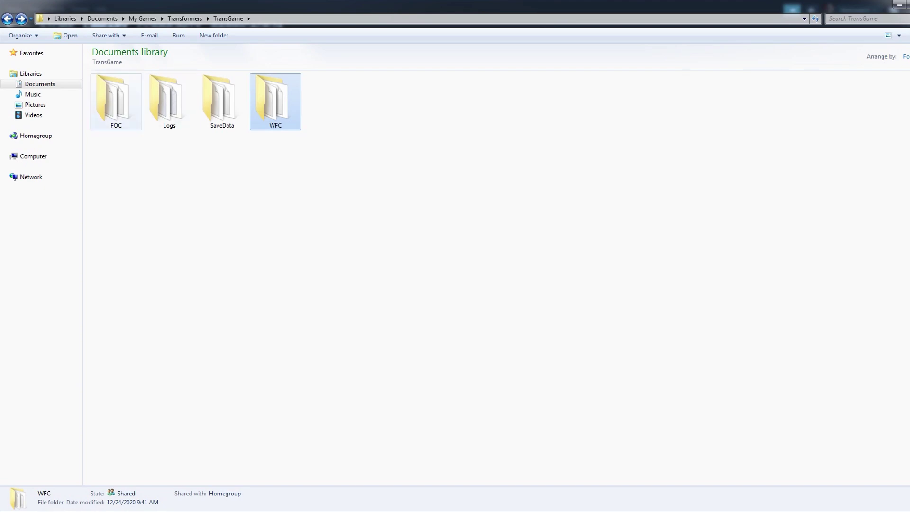
Copy the three FOC save files into SaveData and return to TransGame.
double_click(115, 102)
drag(274, 191, 103, 109)
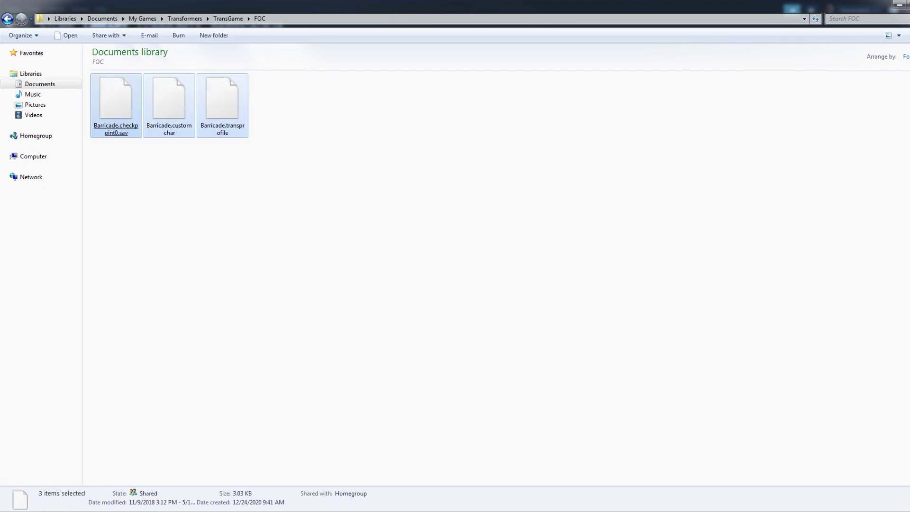
key(BackSpace)
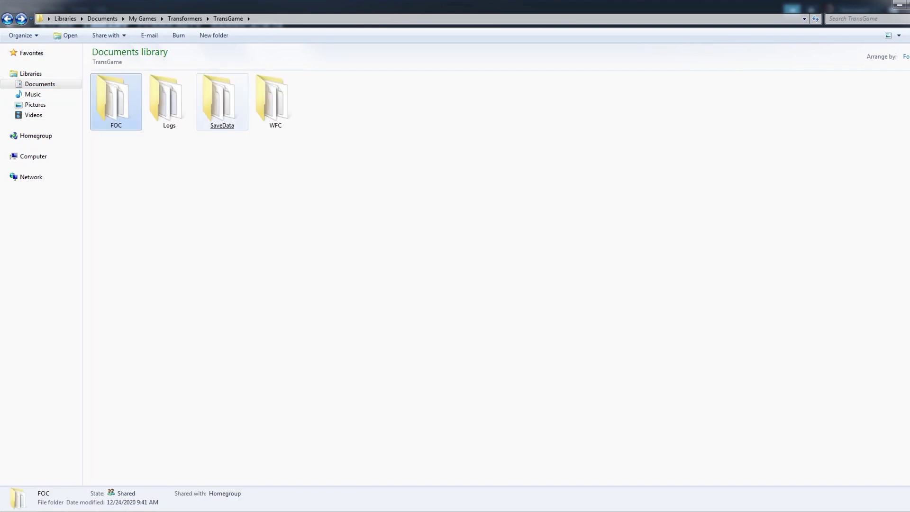
double_click(221, 102)
key(ctrl+v)
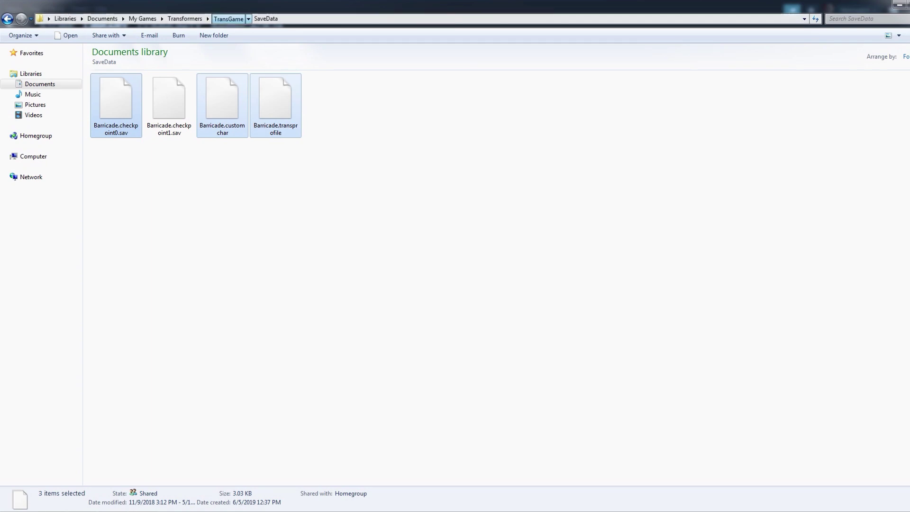
click(228, 19)
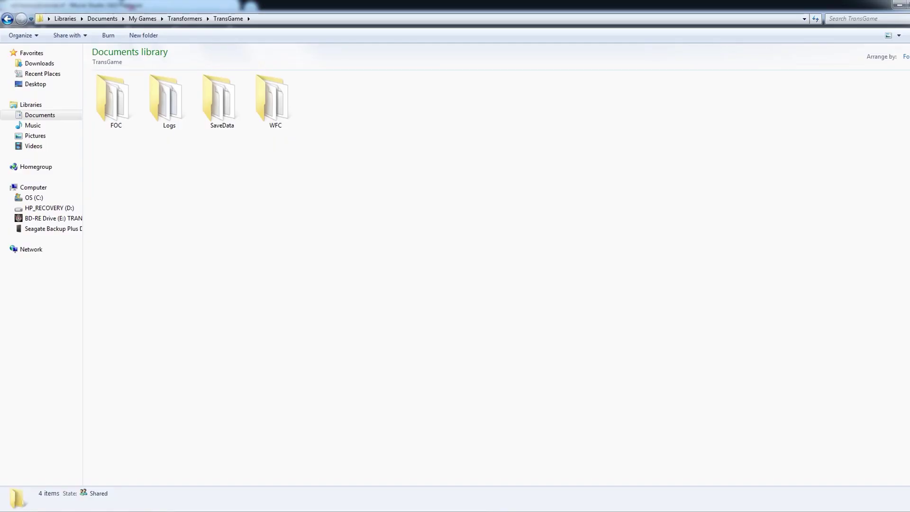
Copy the four Barricade saves from SaveData into the FOC folder.
double_click(222, 102)
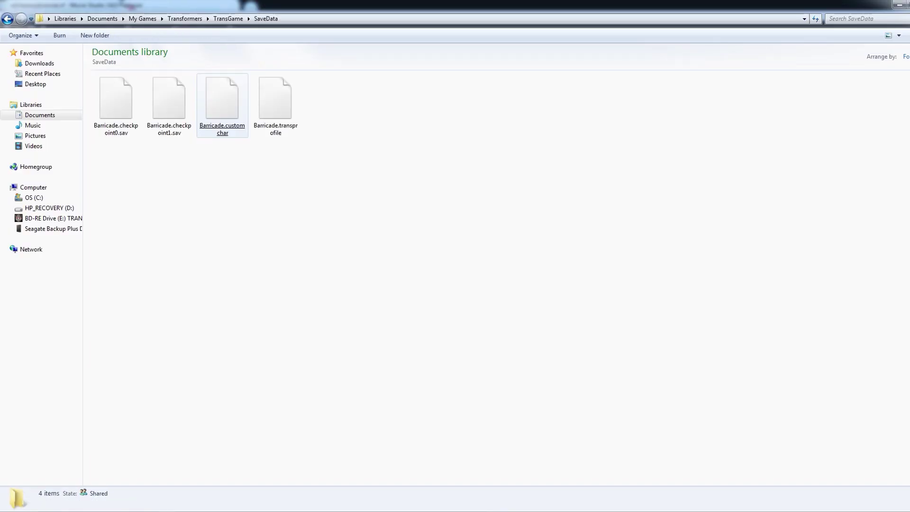
drag(313, 190, 116, 104)
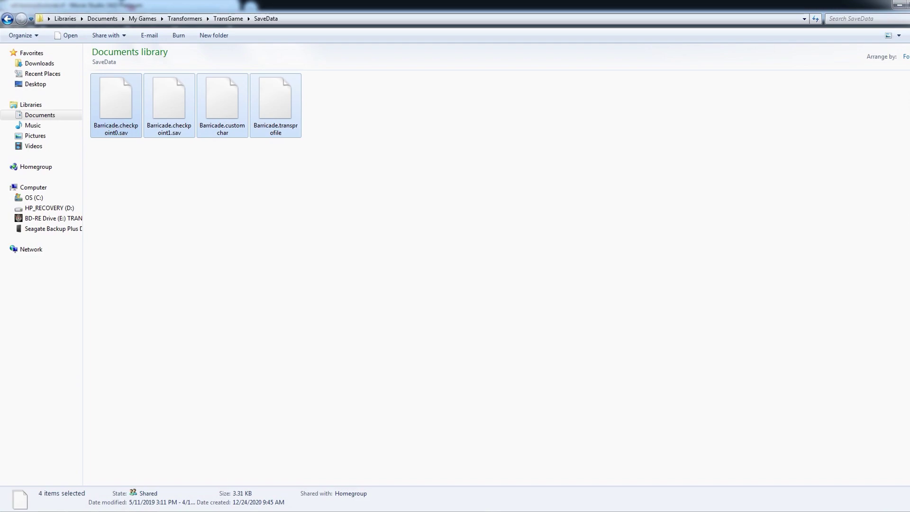
key(BackSpace)
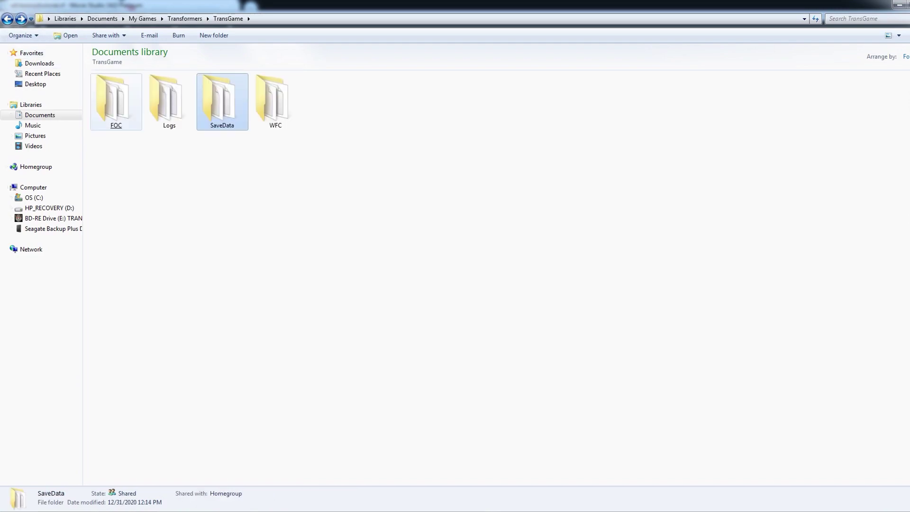
double_click(116, 102)
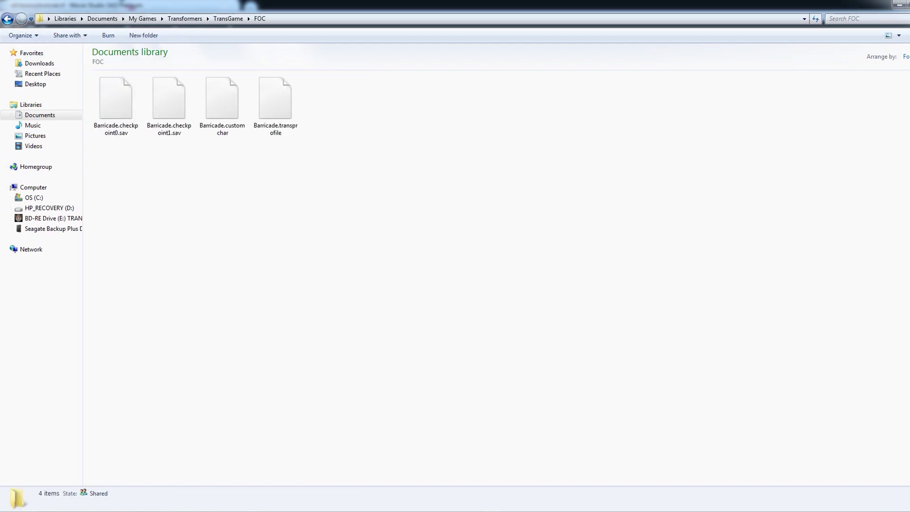
key(ctrl+a)
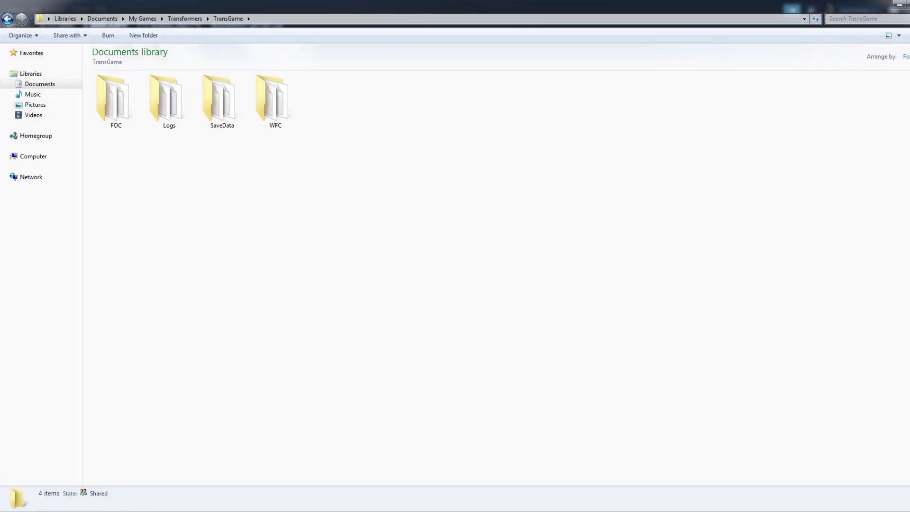
Copy the WFC save files into SaveData and return to TransGame.
click(280, 102)
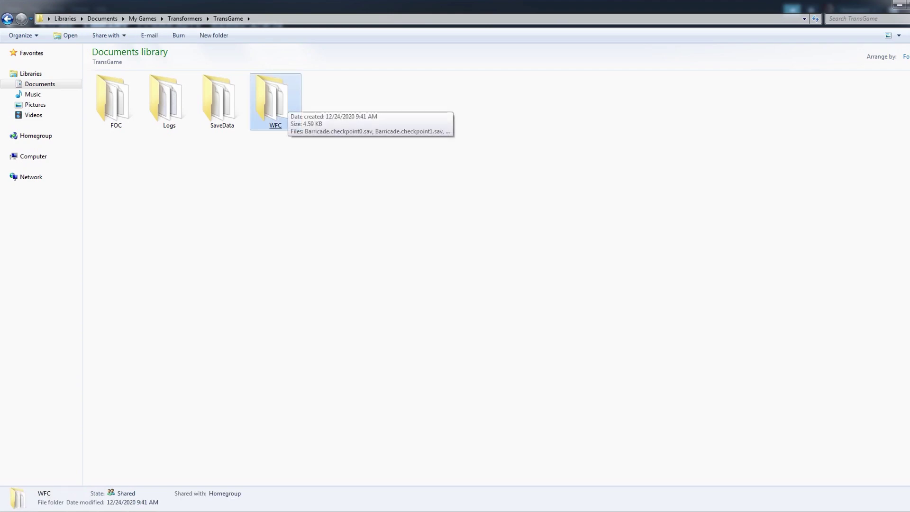
double_click(279, 102)
drag(358, 178, 90, 73)
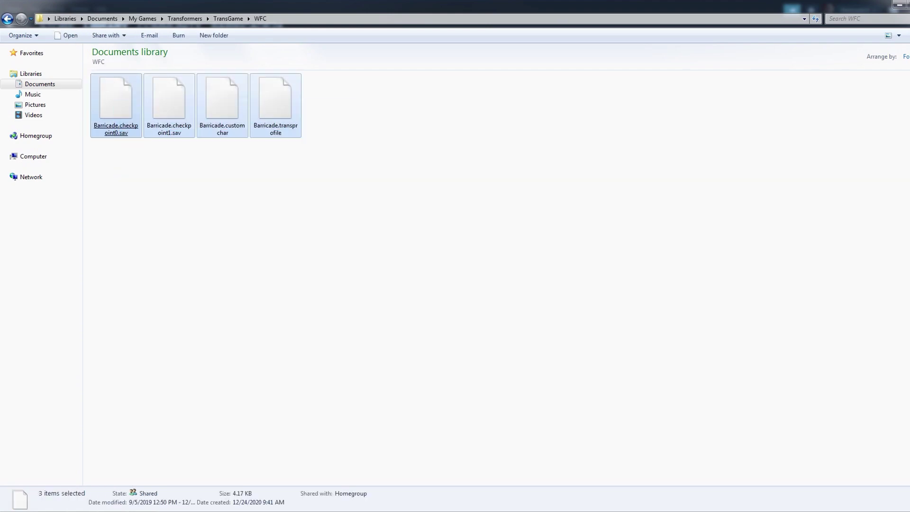
key(BackSpace)
double_click(220, 102)
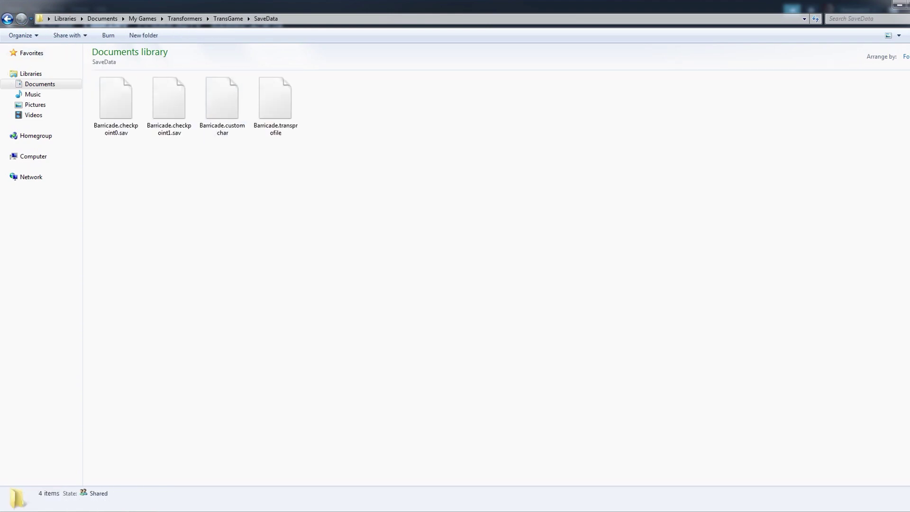
key(ctrl+a)
key(BackSpace)
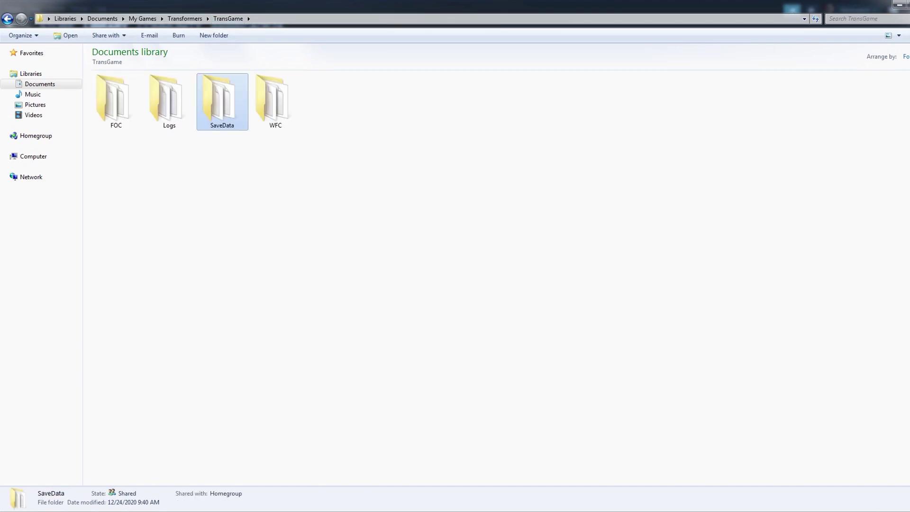